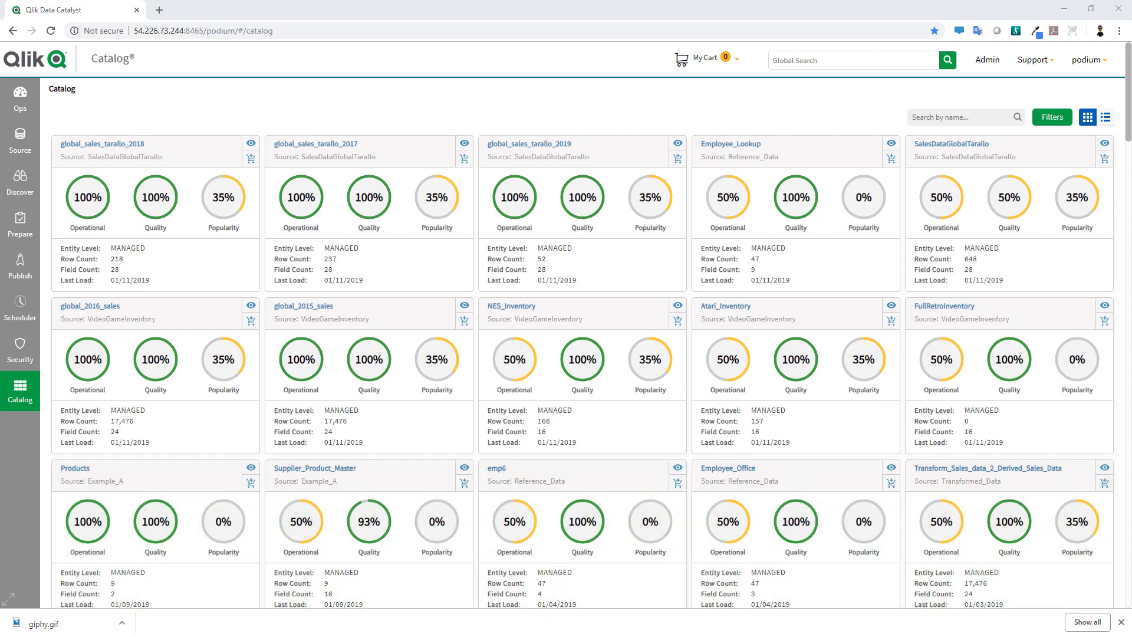
# - Filter the catalog by the name keyword 'global', then select the search text
pyautogui.click(1053, 117)
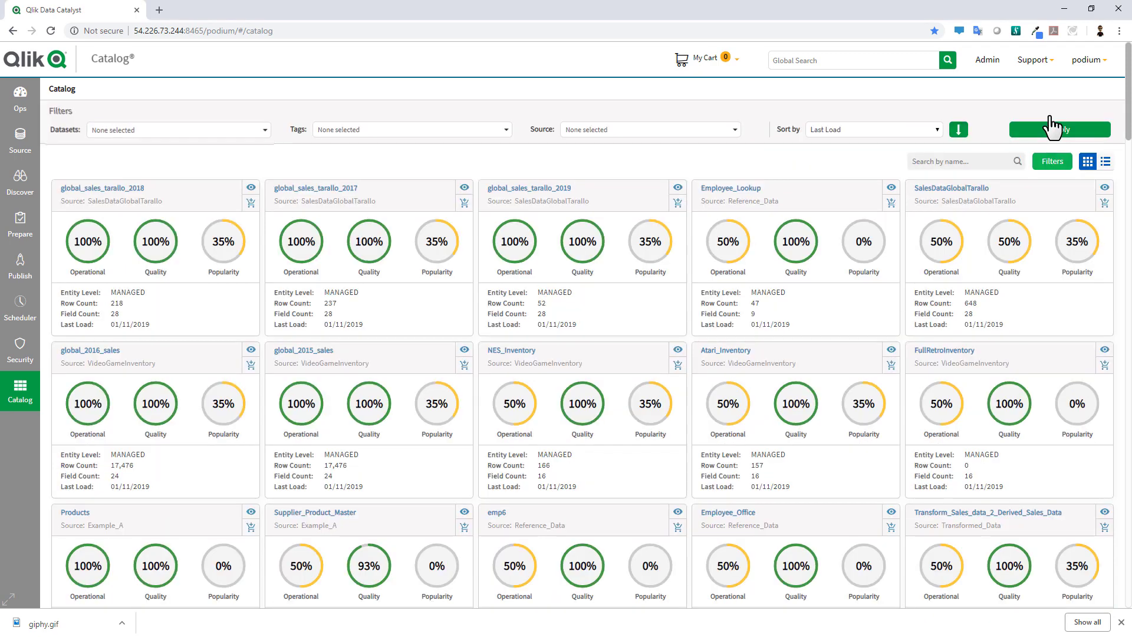
pyautogui.click(957, 162)
pyautogui.write('global')
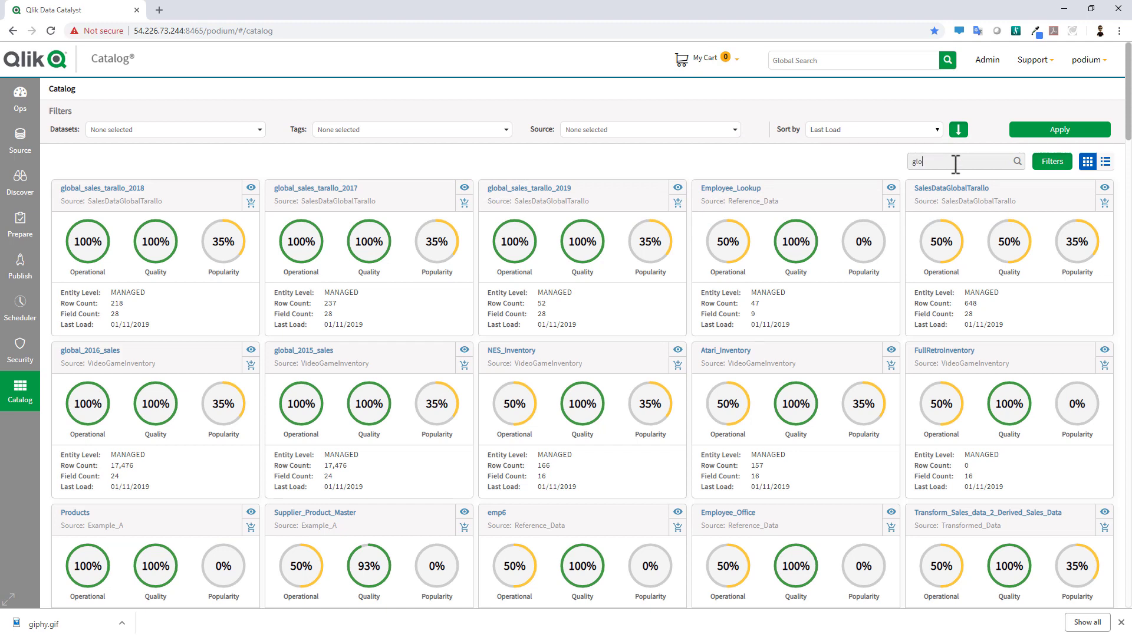
pyautogui.click(1018, 163)
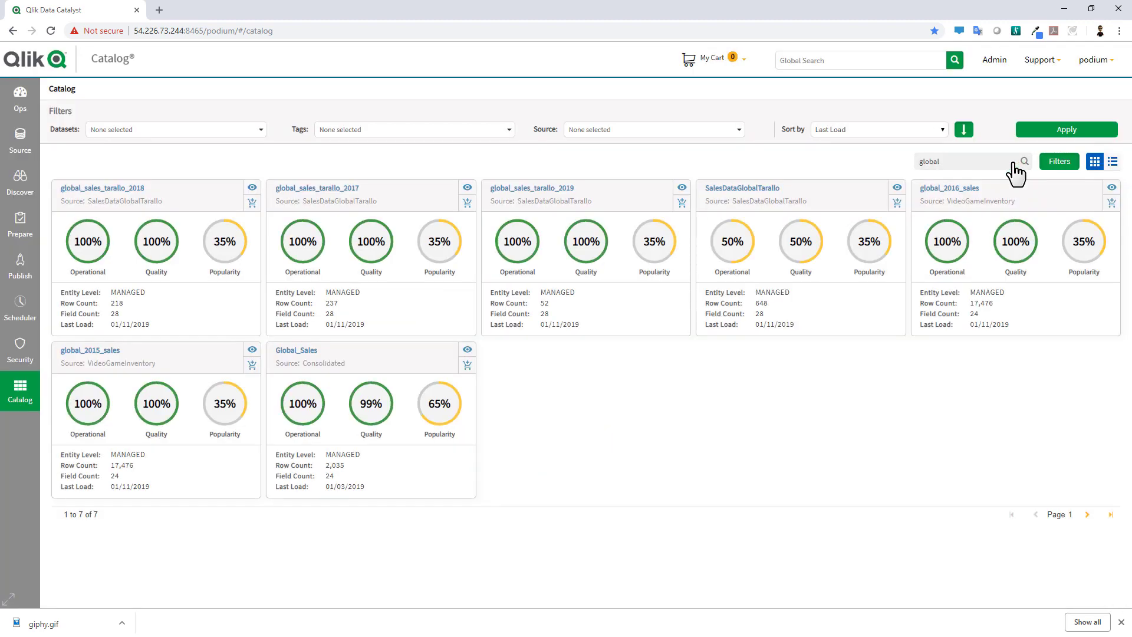
pyautogui.moveTo(991, 162); pyautogui.dragTo(912, 162)
pyautogui.click(896, 170)
# - Open Global_Sales details, view the Sales value distribution, and show a data sample
pyautogui.click(468, 187)
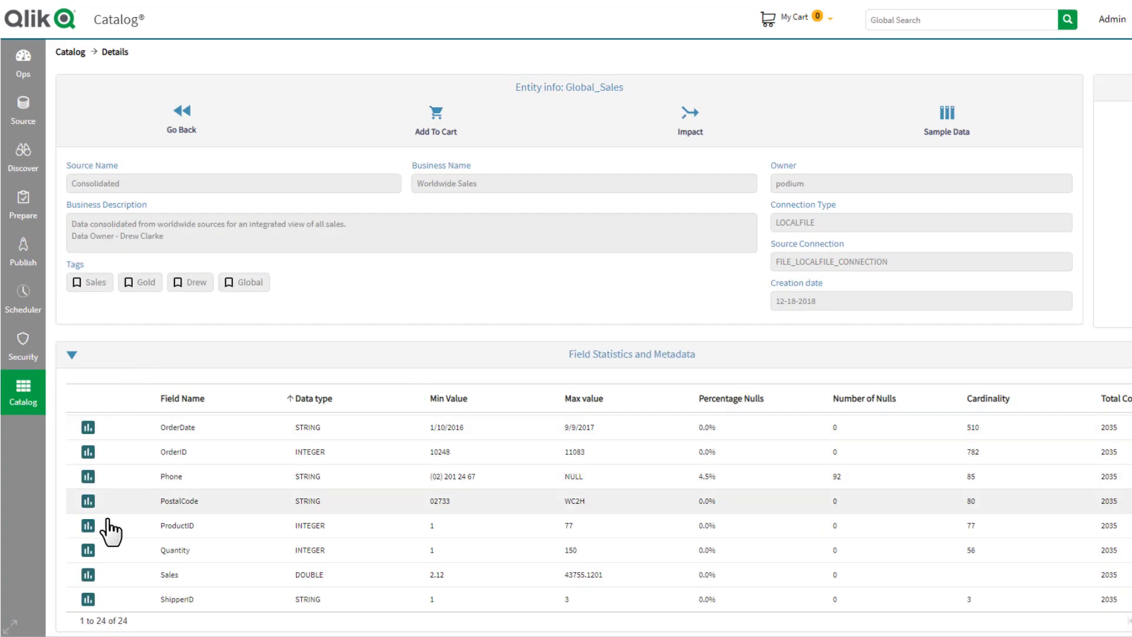
pyautogui.click(89, 576)
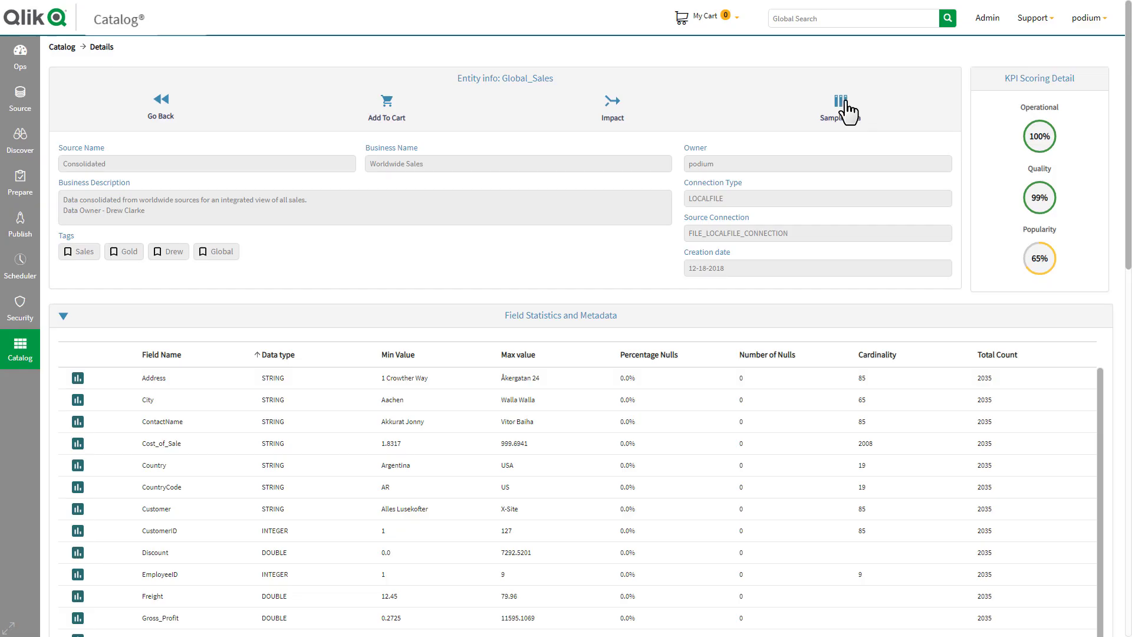
pyautogui.click(844, 110)
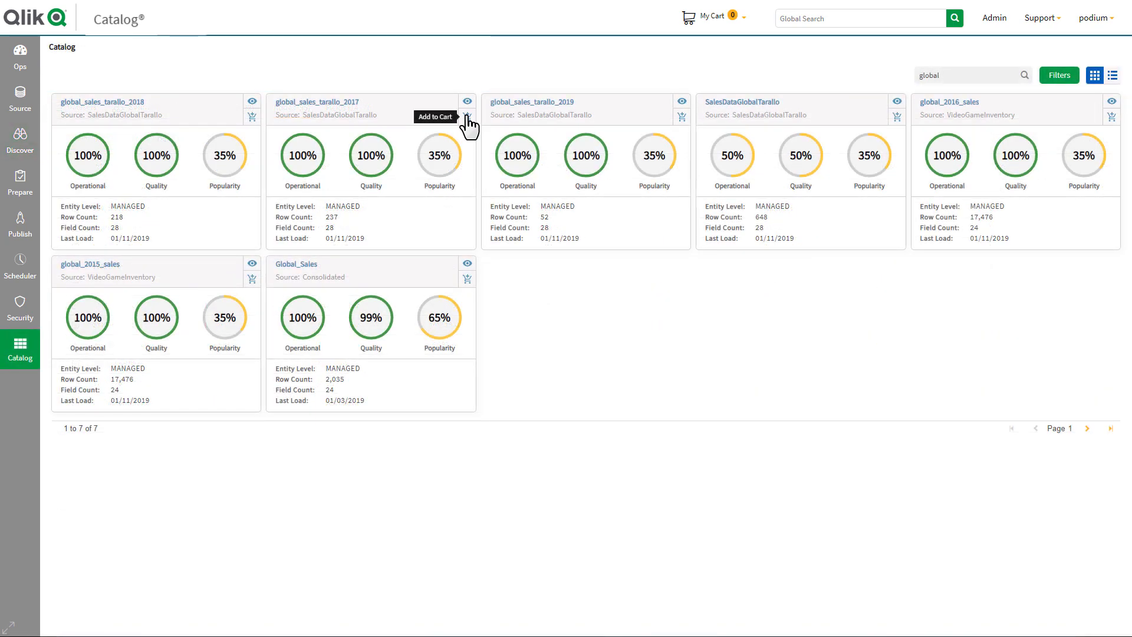
# - Add three entities, including global_sales_tarallo_2018 and 2019, to the cart and open Take Action
pyautogui.click(468, 117)
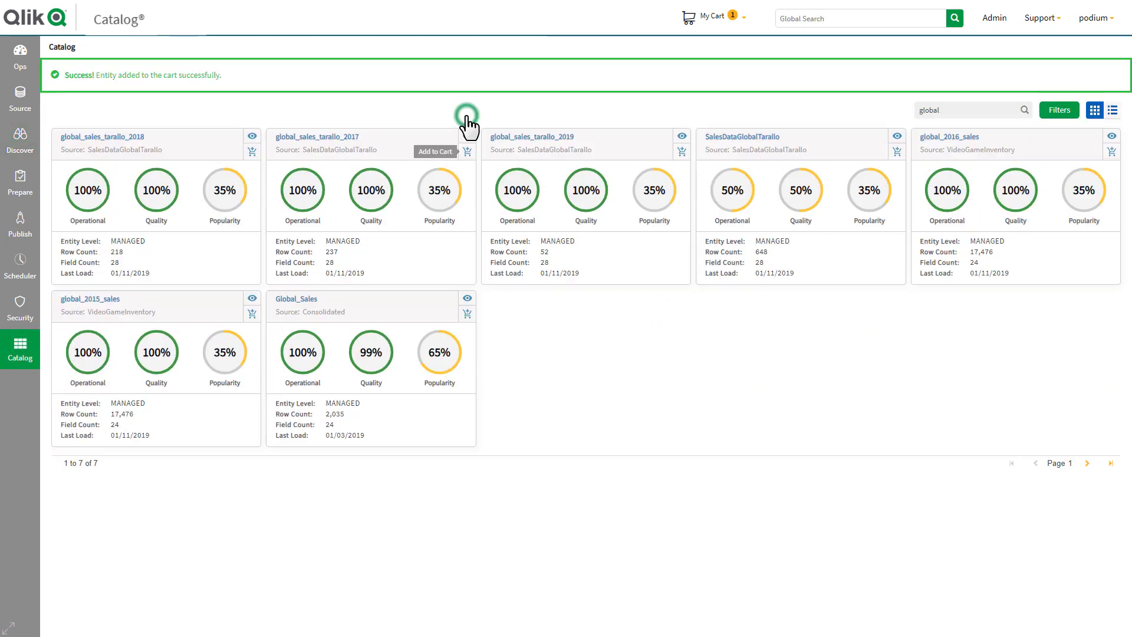
pyautogui.click(252, 151)
pyautogui.click(682, 152)
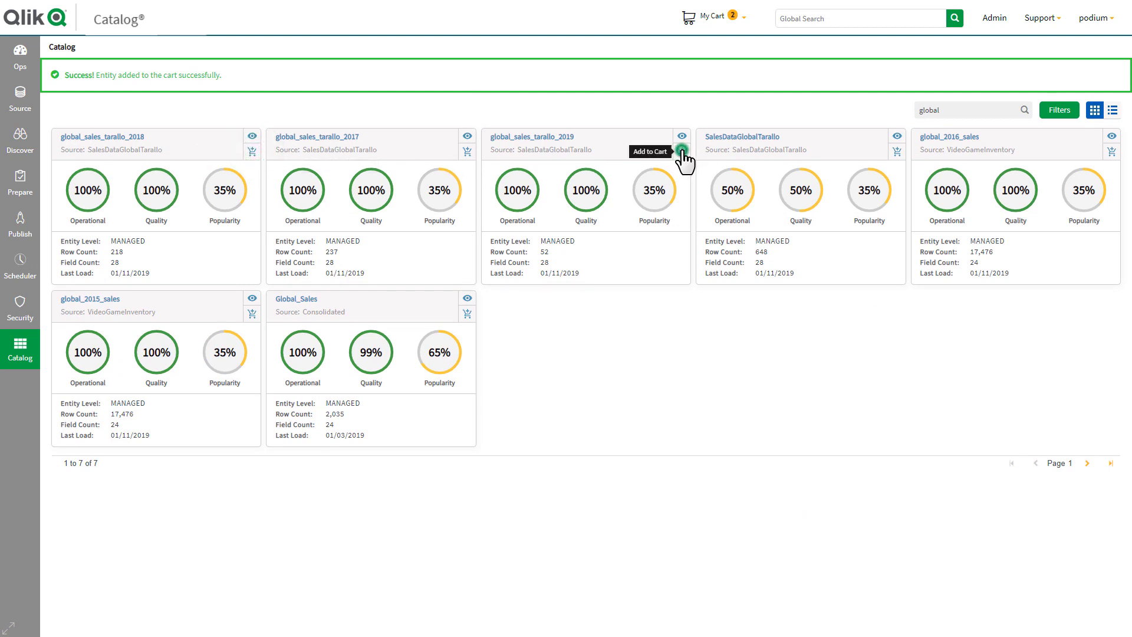
pyautogui.click(742, 18)
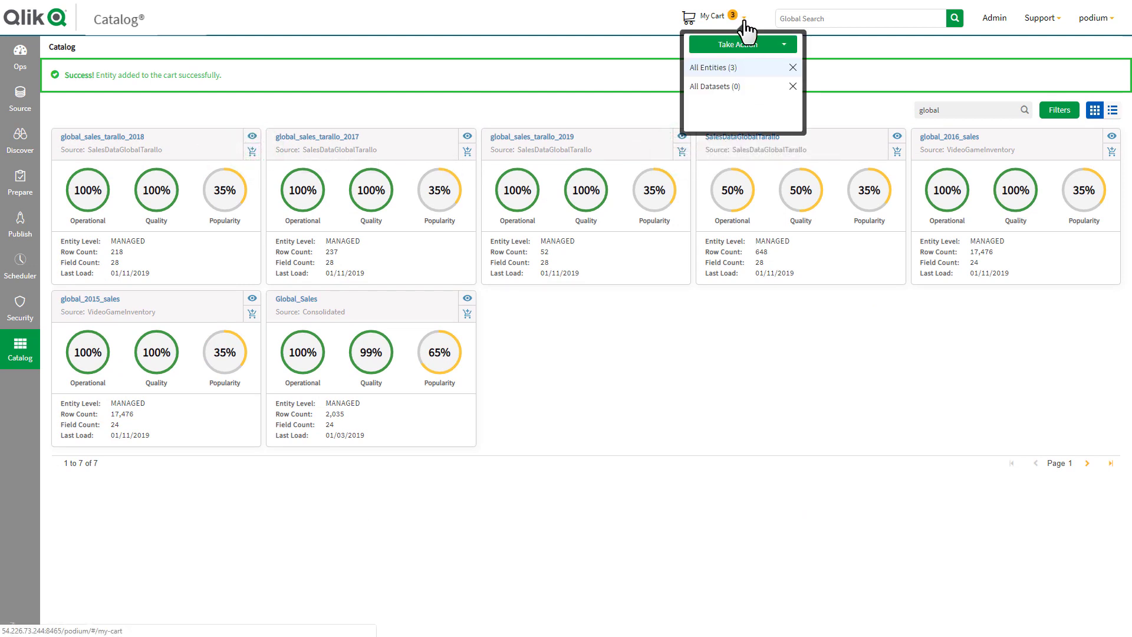
pyautogui.click(743, 45)
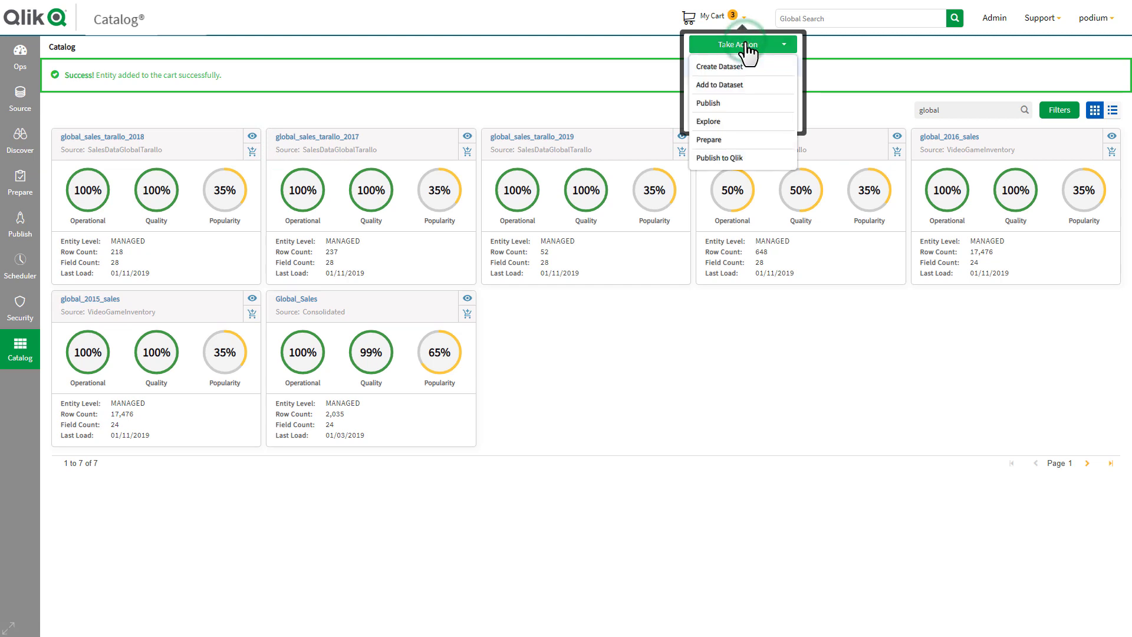